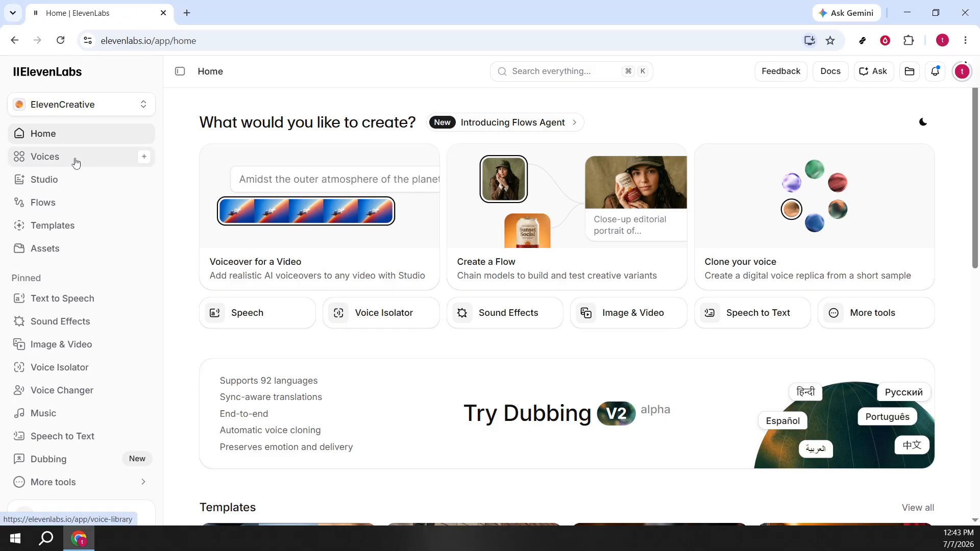
- Start creating a new voice from the voice library using Voice Design
click(76, 162)
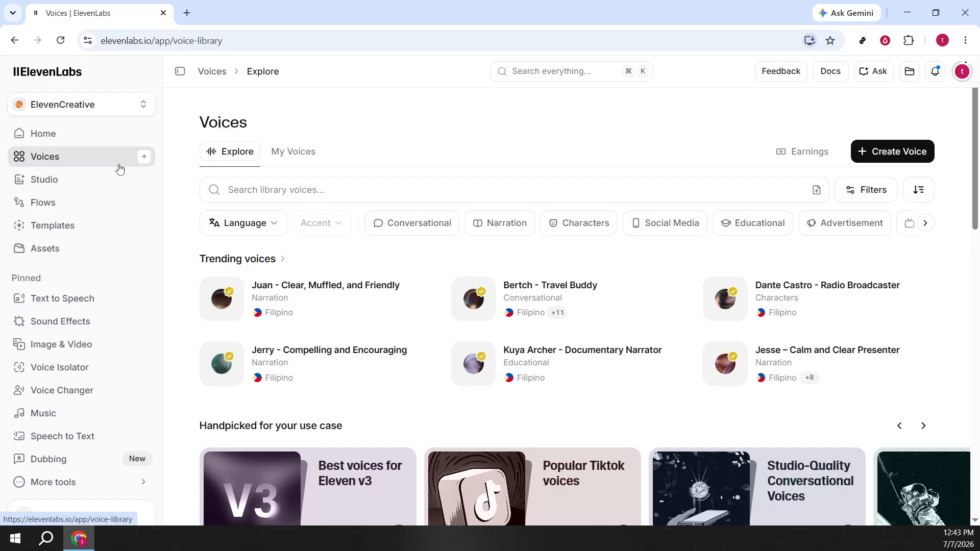
click(914, 152)
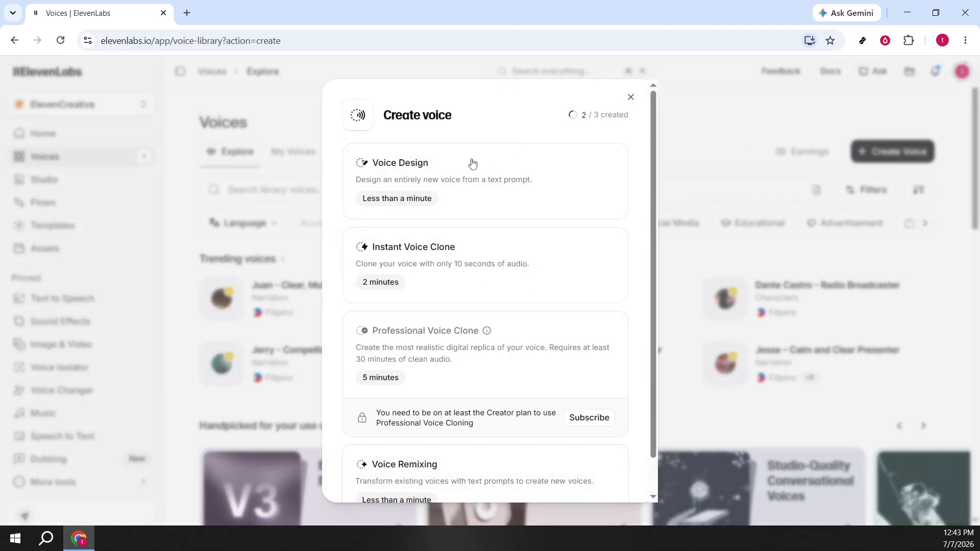
click(449, 163)
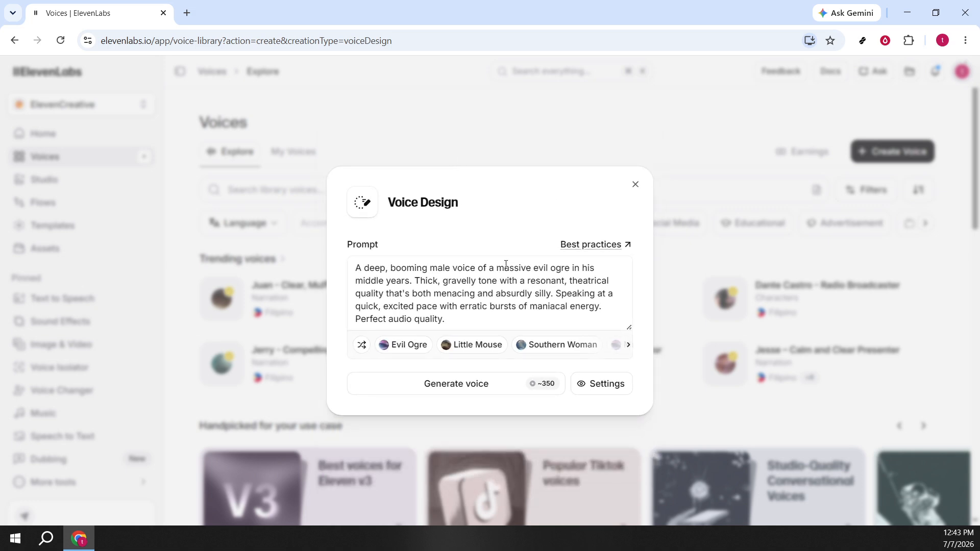
- Copy the evil ogre prompt text, clear the prompt and paste the same text back in
click(462, 323)
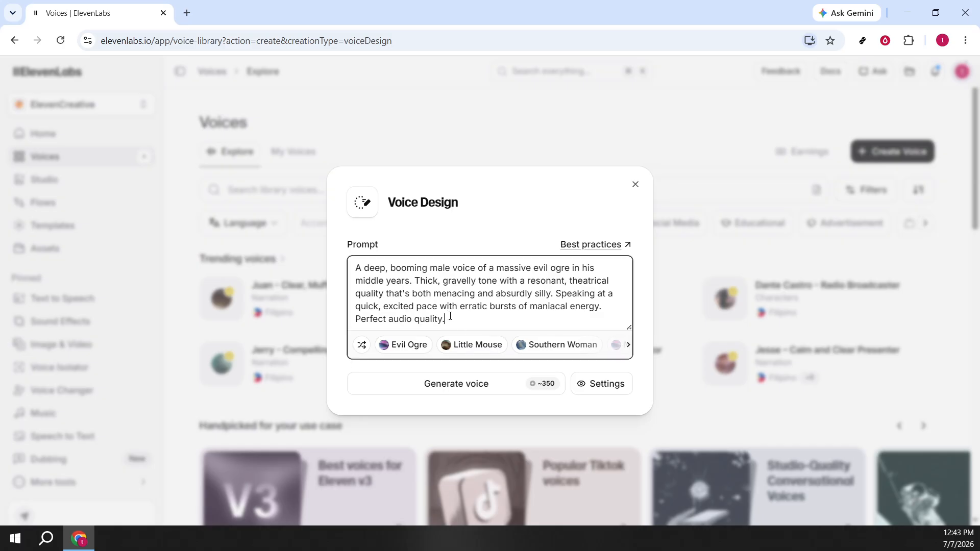
drag(459, 321, 358, 266)
key(ctrl+c)
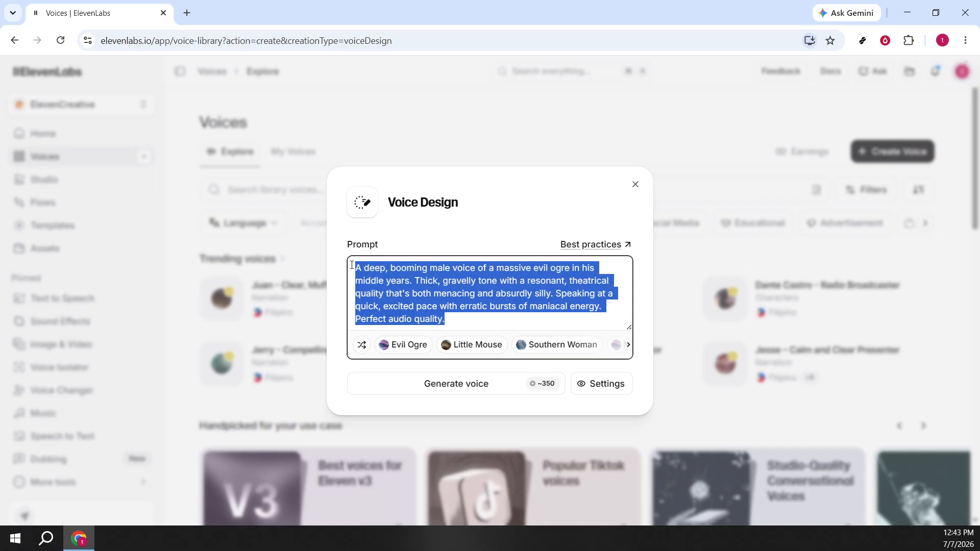
key(BackSpace)
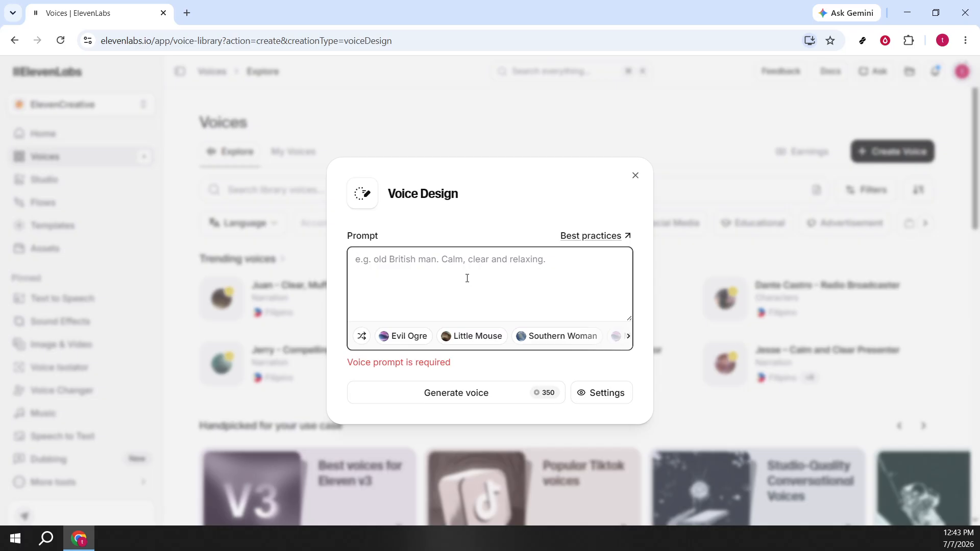
key(ctrl+v)
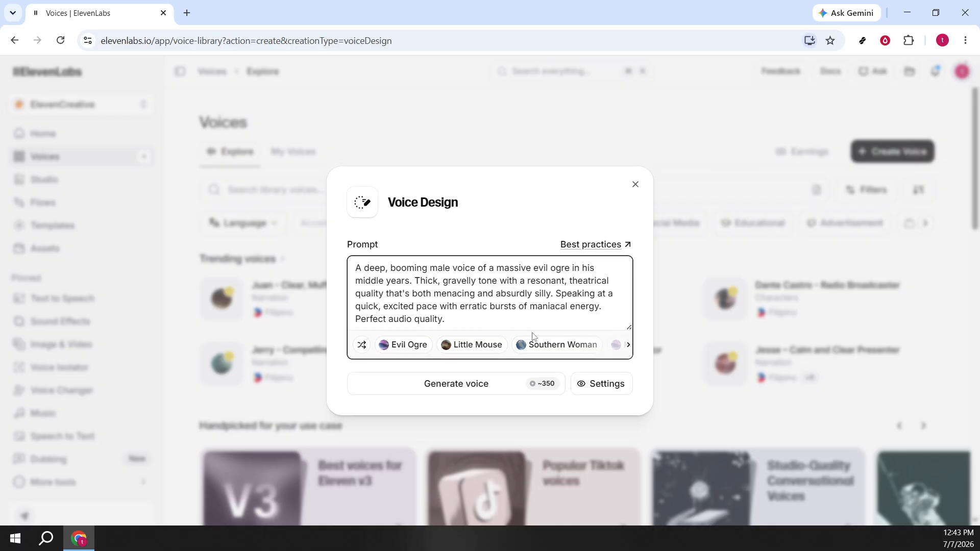
- Try the Southern Woman and British CEO sample prompts for the voice design
click(570, 350)
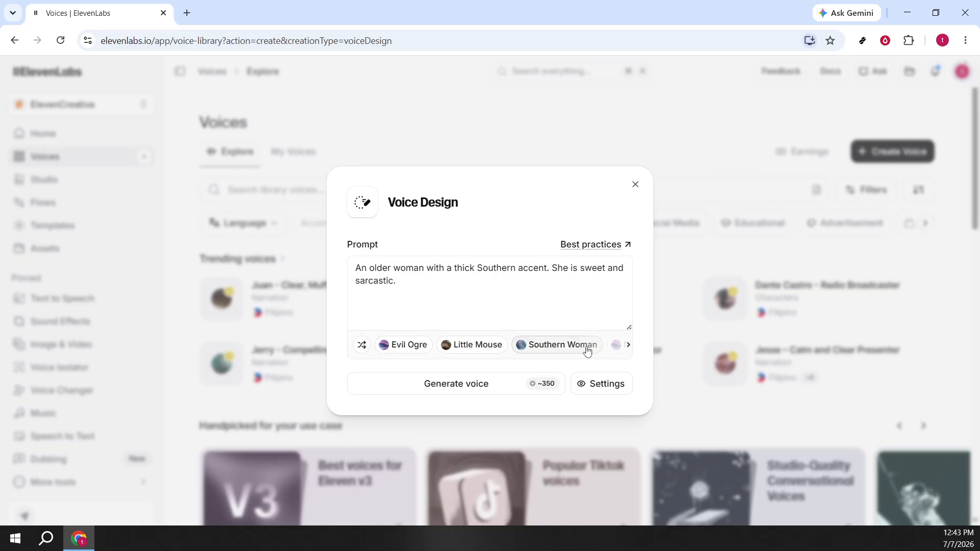
click(629, 351)
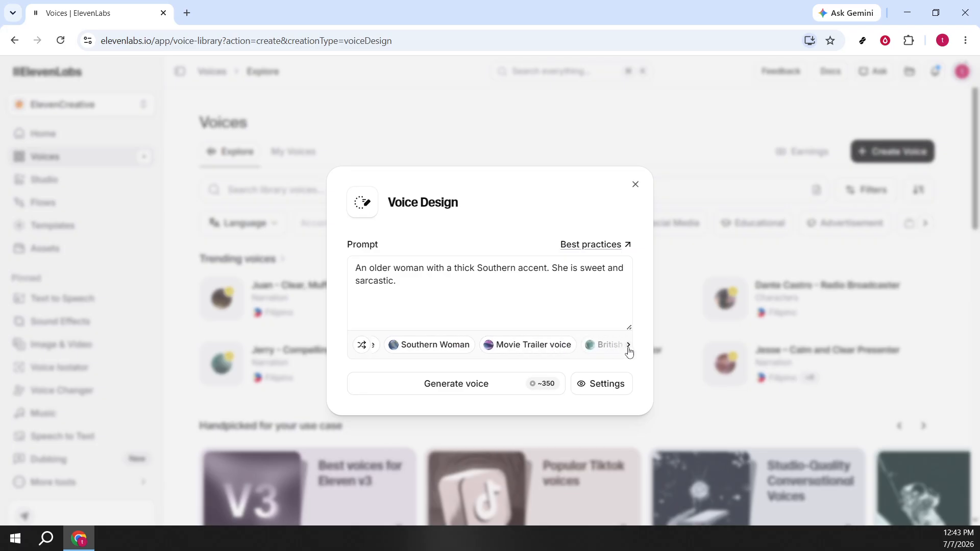
click(602, 351)
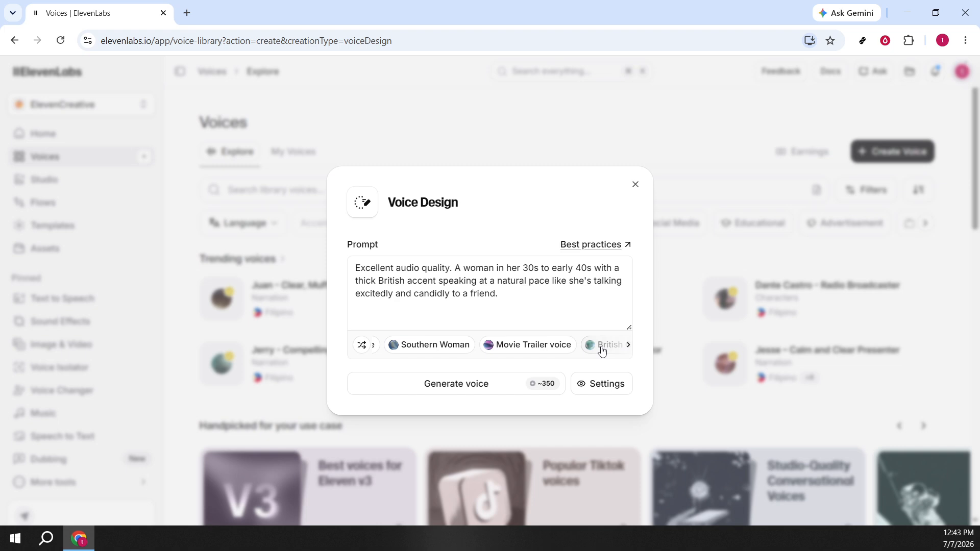
- Fill the prompt with the Movie Trailer voice sample and browse the remaining sample prompts
click(545, 347)
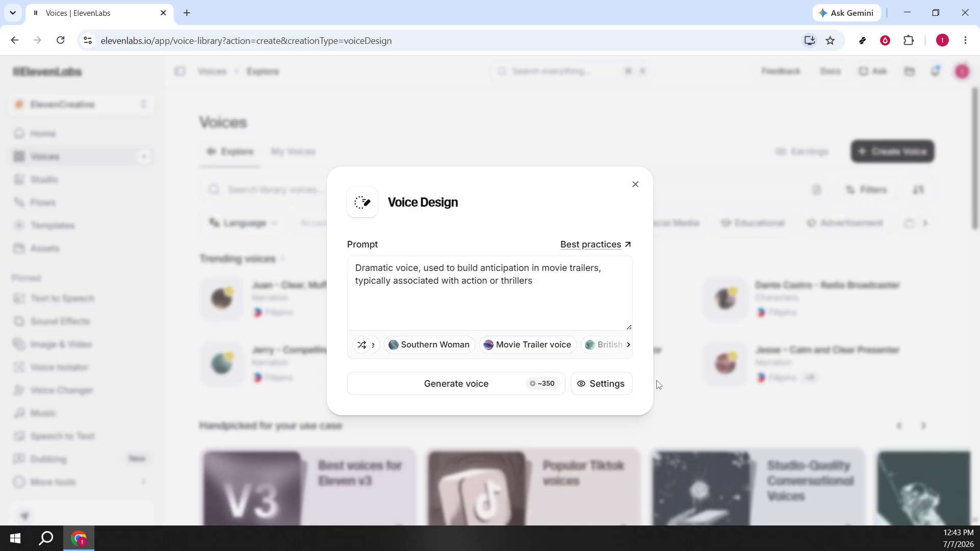
click(628, 345)
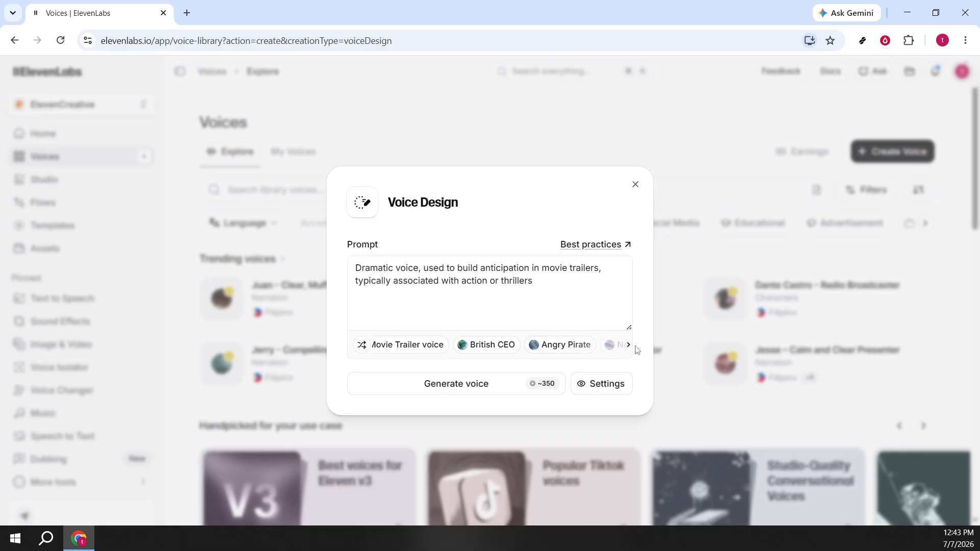
click(631, 349)
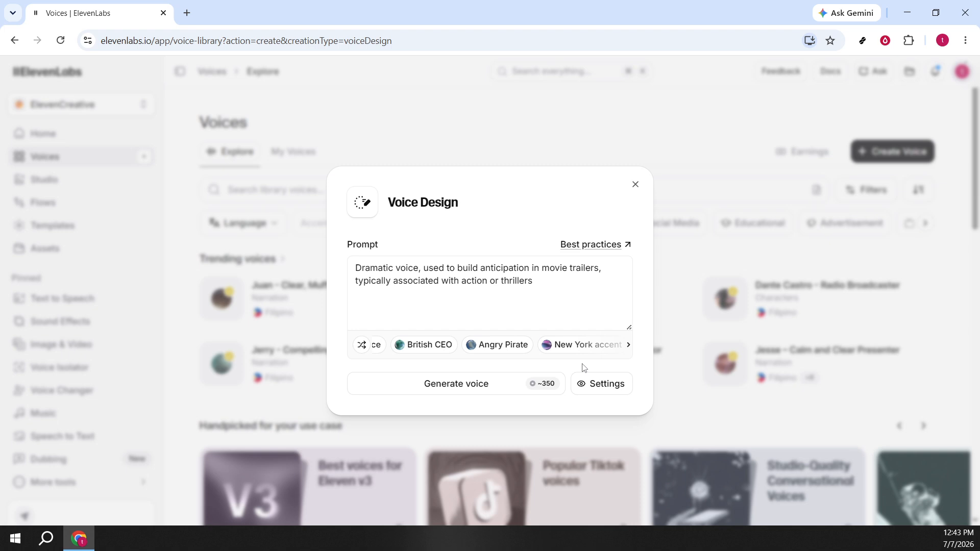
- Generate voices from the movie trailer prompt with the generation settings shown, and select Voice 1
click(603, 392)
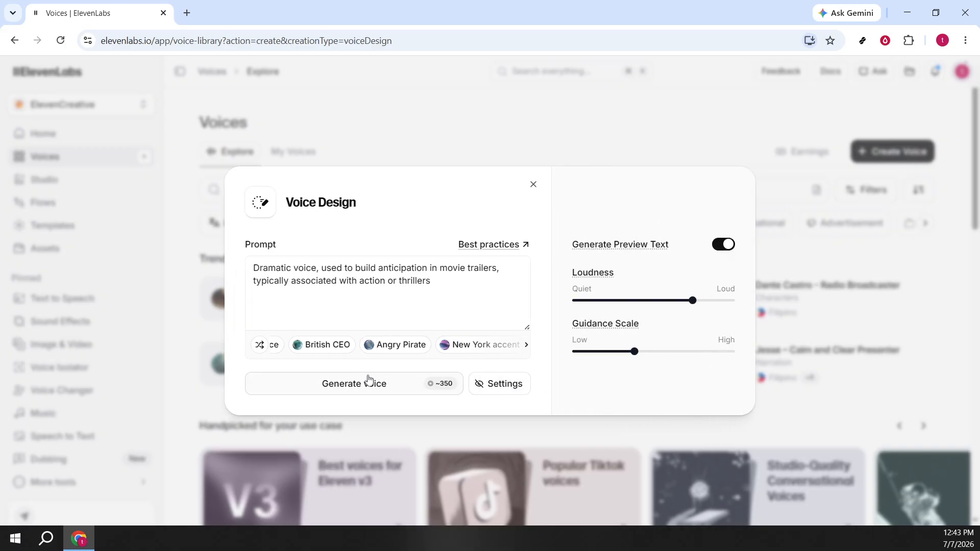
click(353, 388)
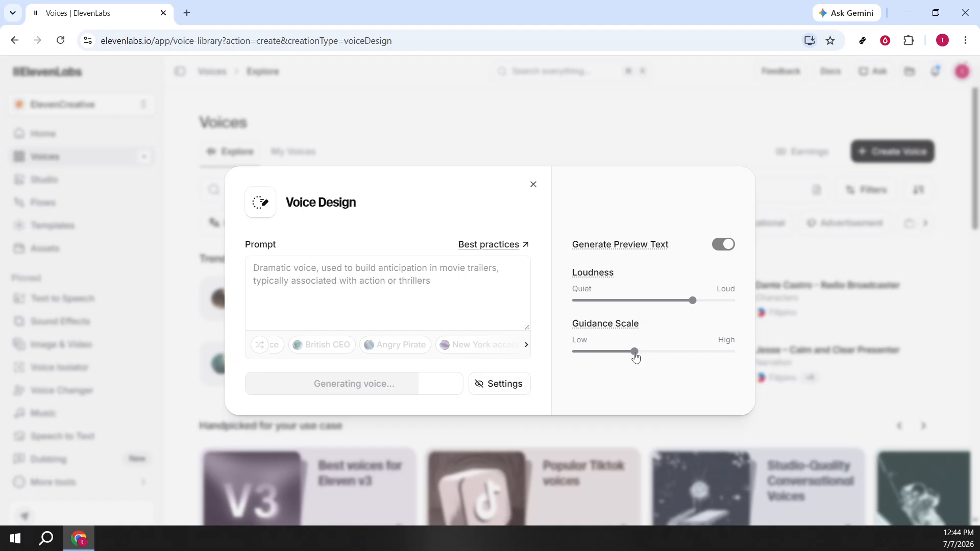
mouse_move(634, 353)
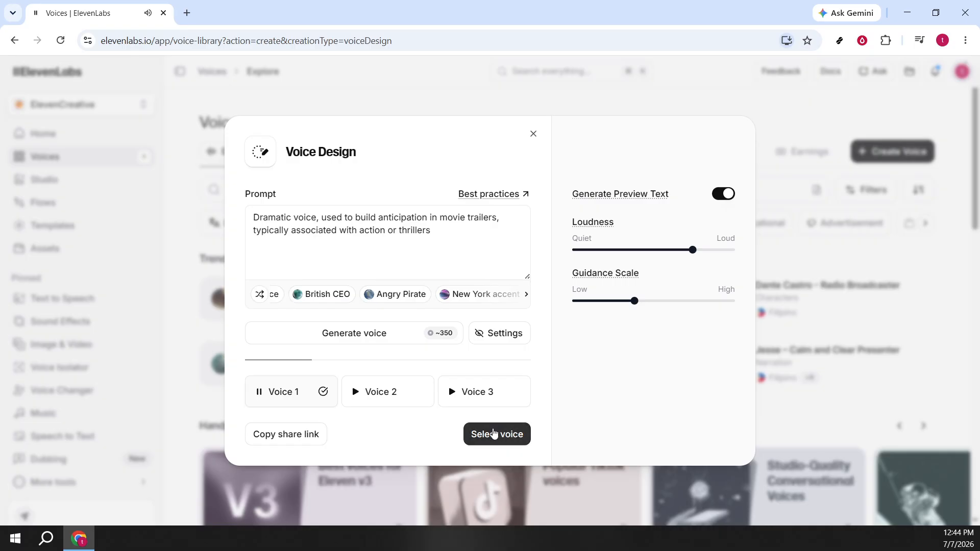
click(494, 432)
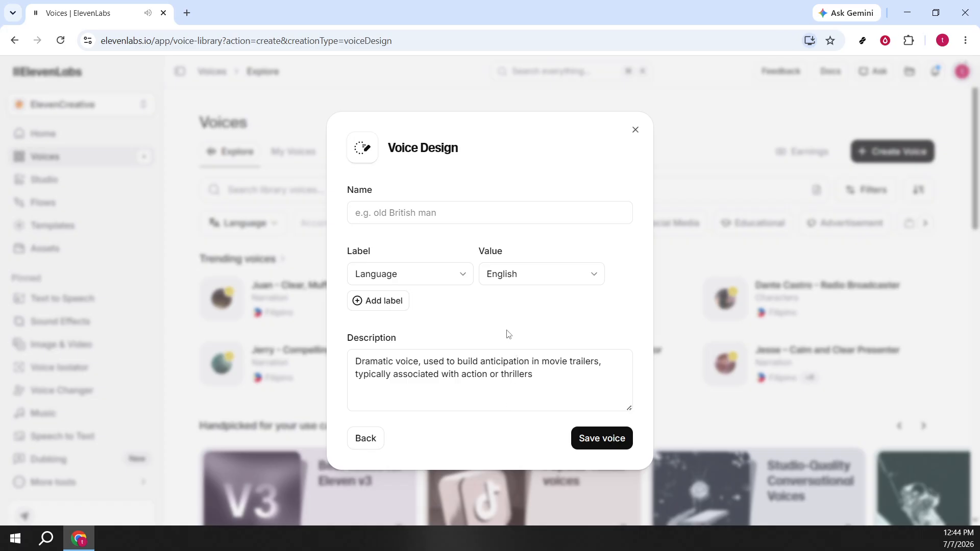
- Name the new voice "British Man"
click(421, 219)
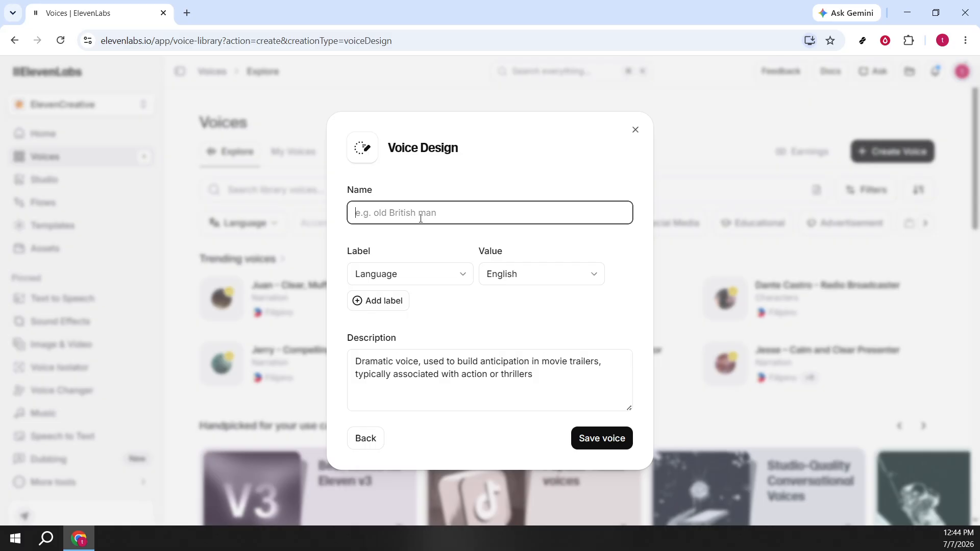
text(British Man)
drag(442, 214, 352, 213)
click(416, 247)
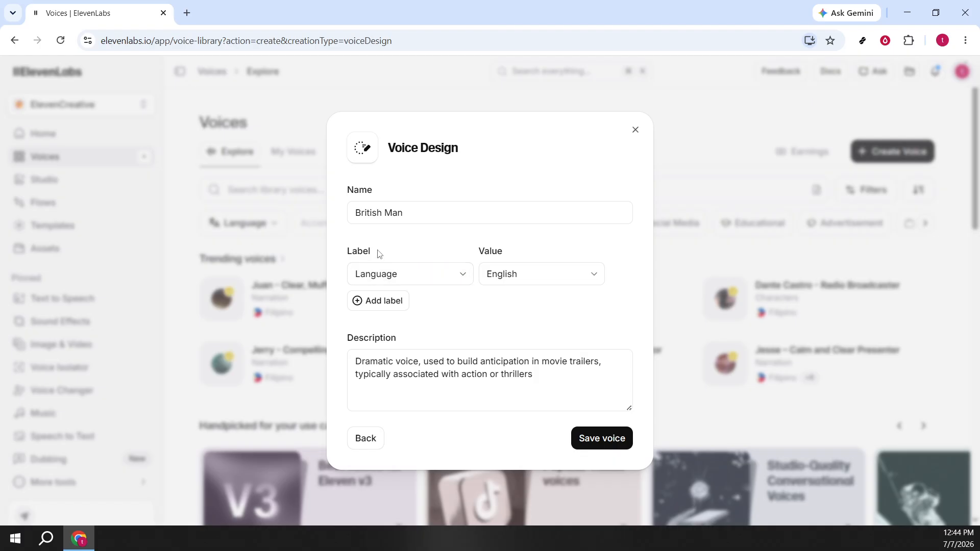
- Examine the languages offered as values for the voice's Language label
drag(372, 251, 343, 251)
click(435, 251)
click(565, 274)
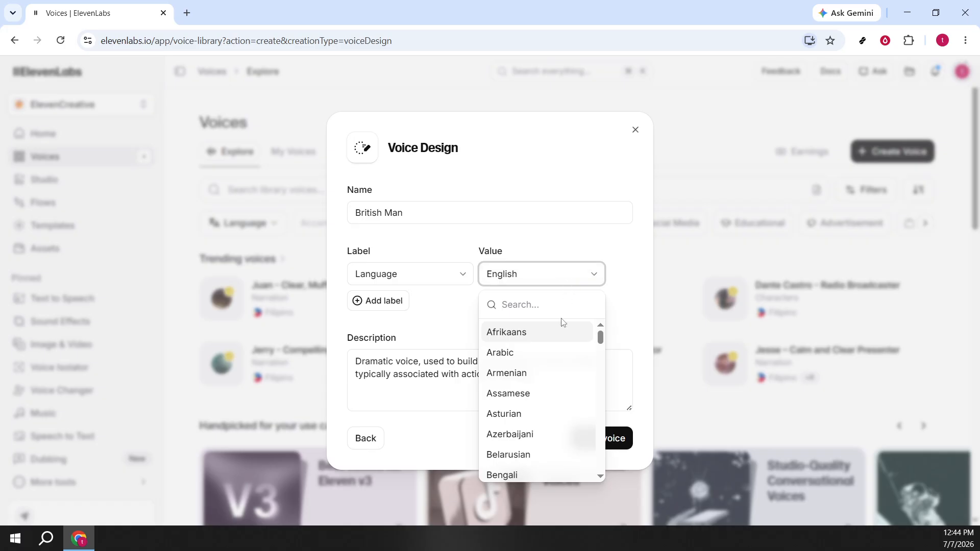
scroll(551, 386, down, 2)
scroll(552, 386, down, 1)
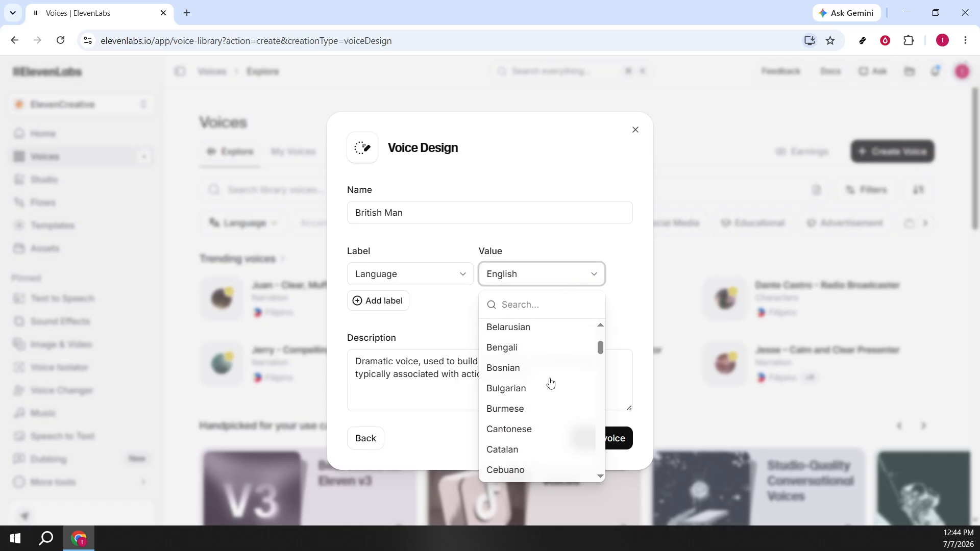
click(437, 316)
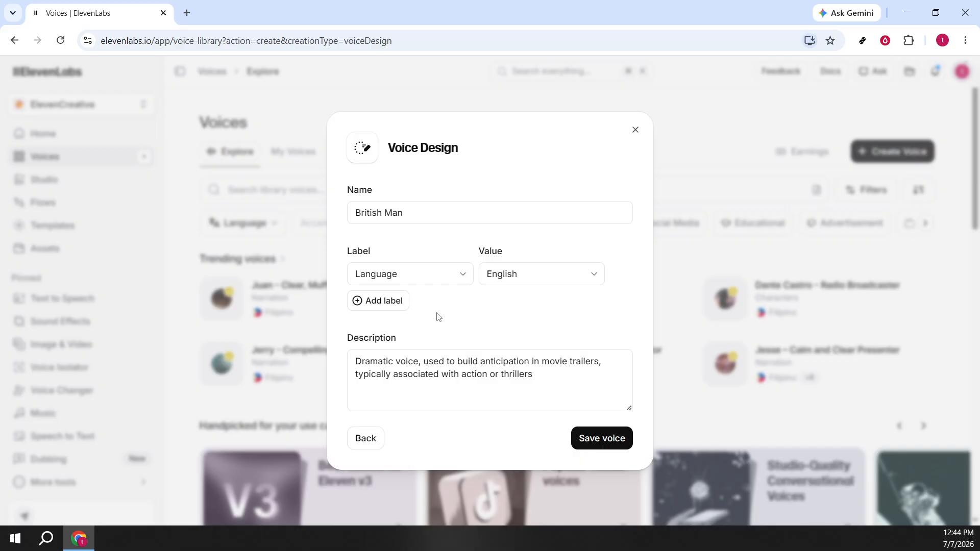
click(578, 386)
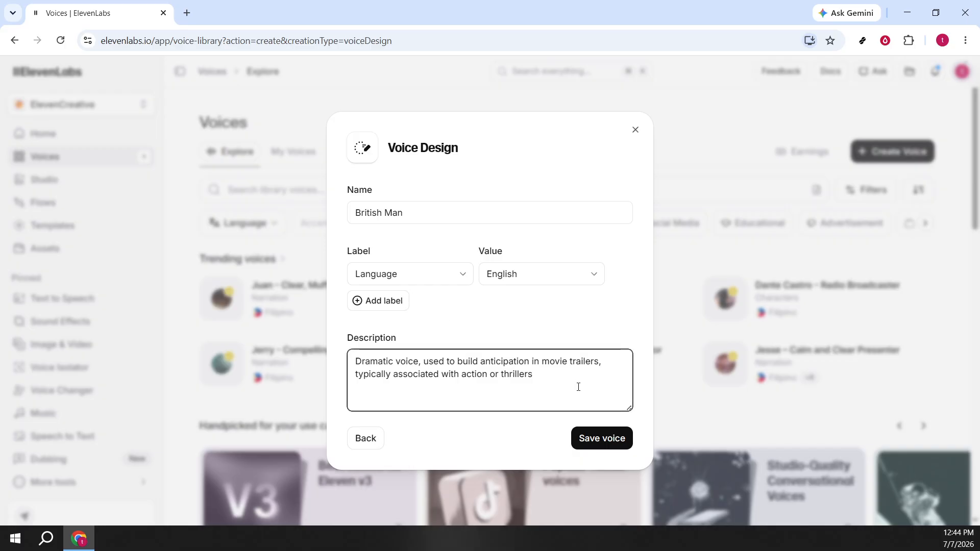
drag(557, 390, 355, 366)
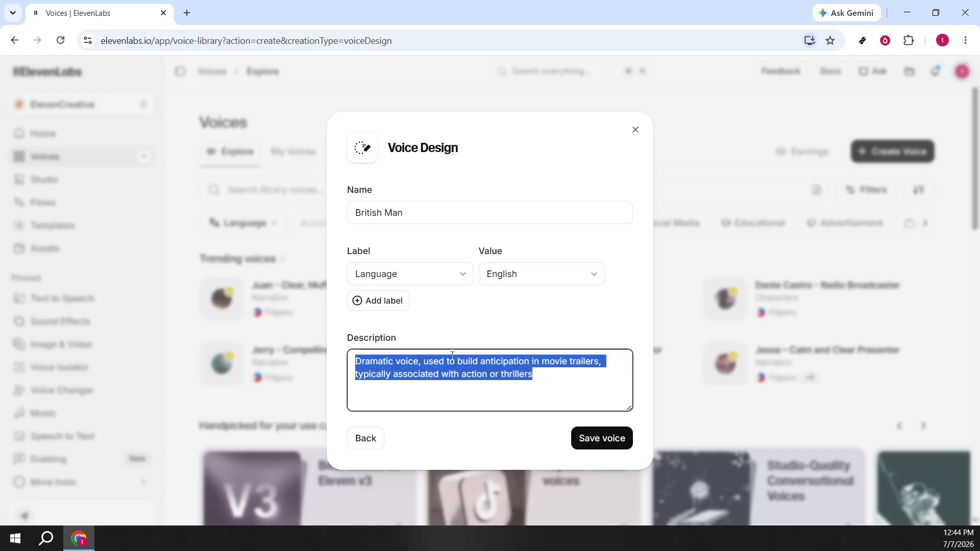
click(488, 338)
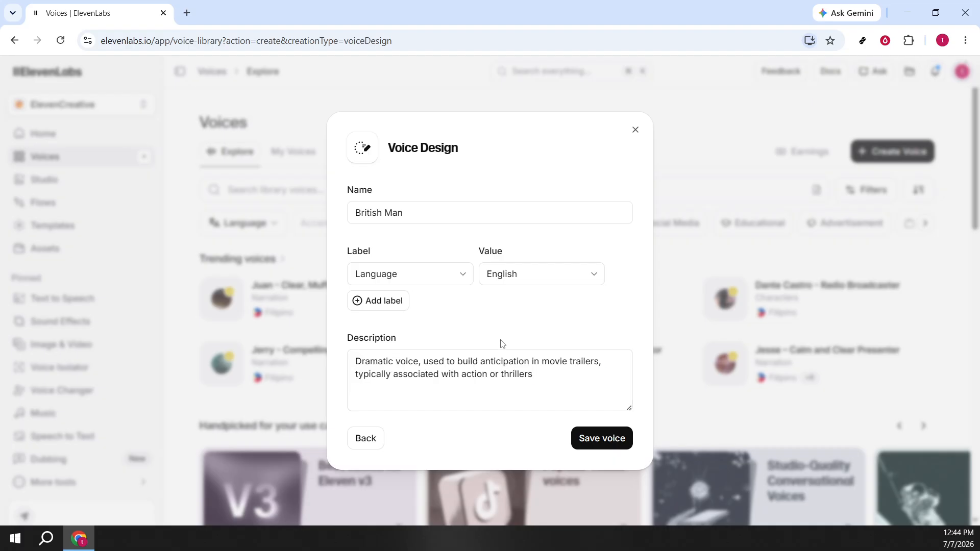
- Save the designed voice and skip the suggestions for trying it out
click(602, 446)
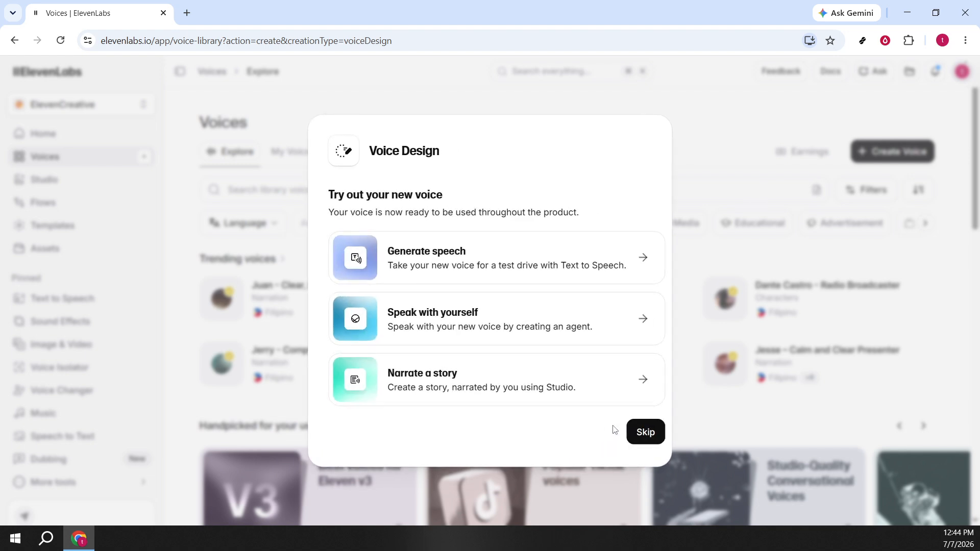
click(638, 434)
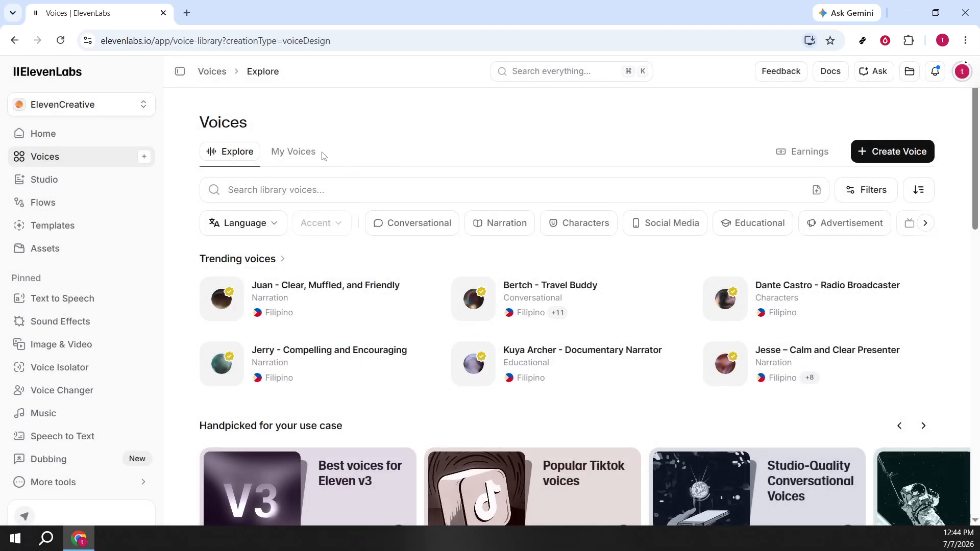
- Open the list of own voices and play the preview of British Man
click(301, 156)
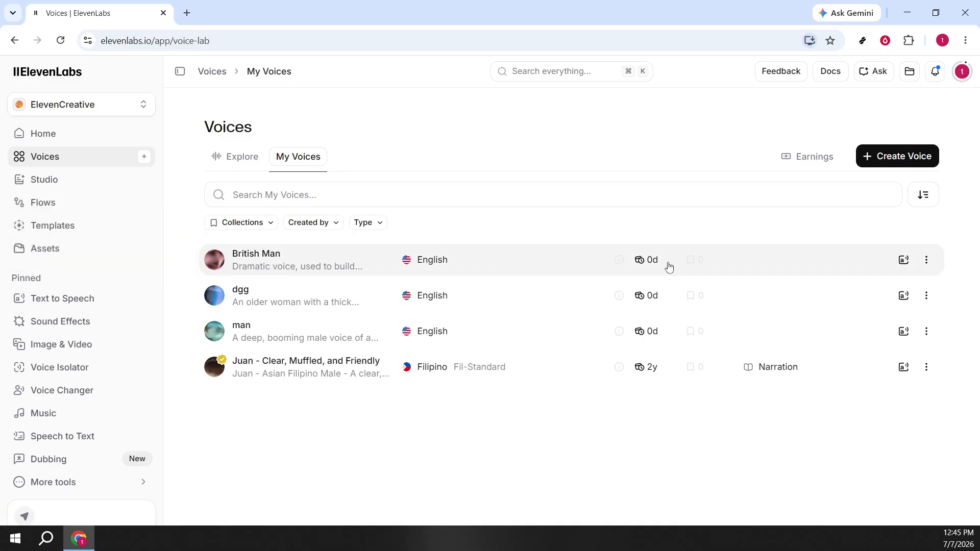
click(883, 271)
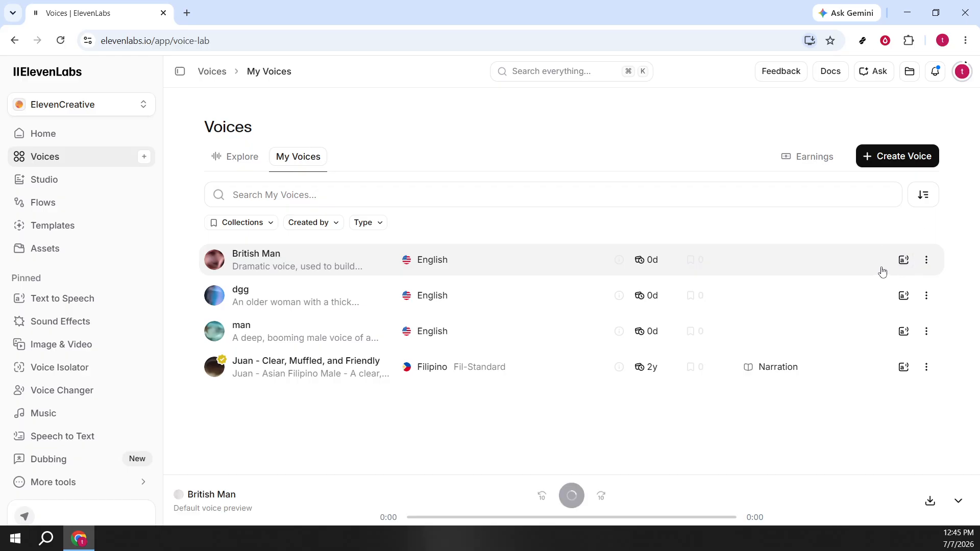